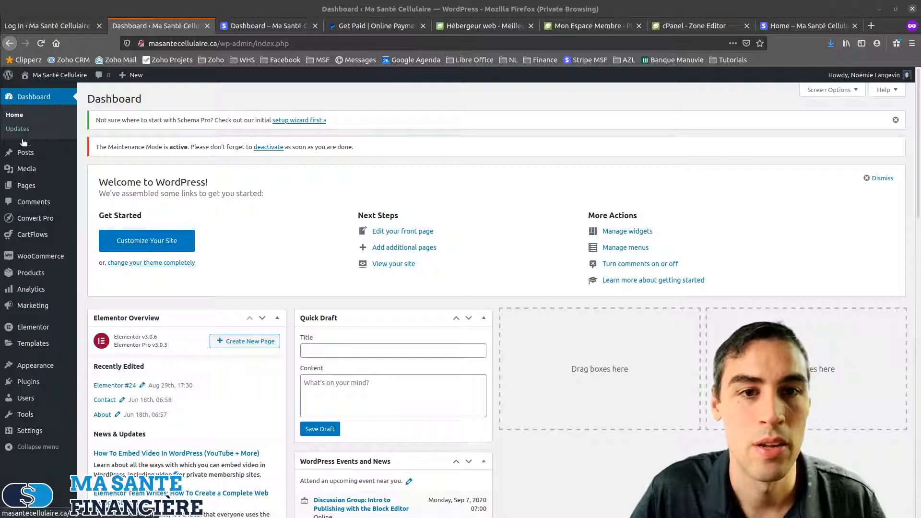
# - Search the new plugins for "woocommerce stripe", and install and activate WooCommerce Stripe Payment Gateway
pyautogui.click(23, 383)
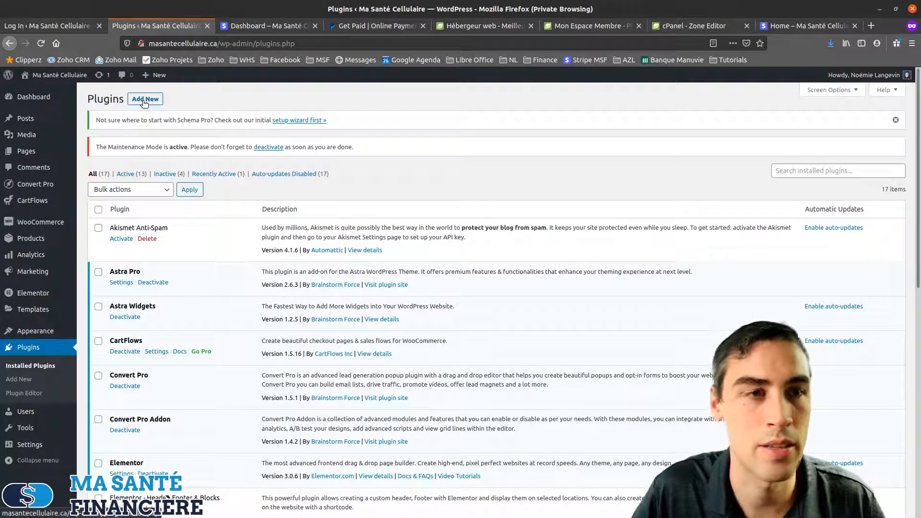
pyautogui.click(144, 101)
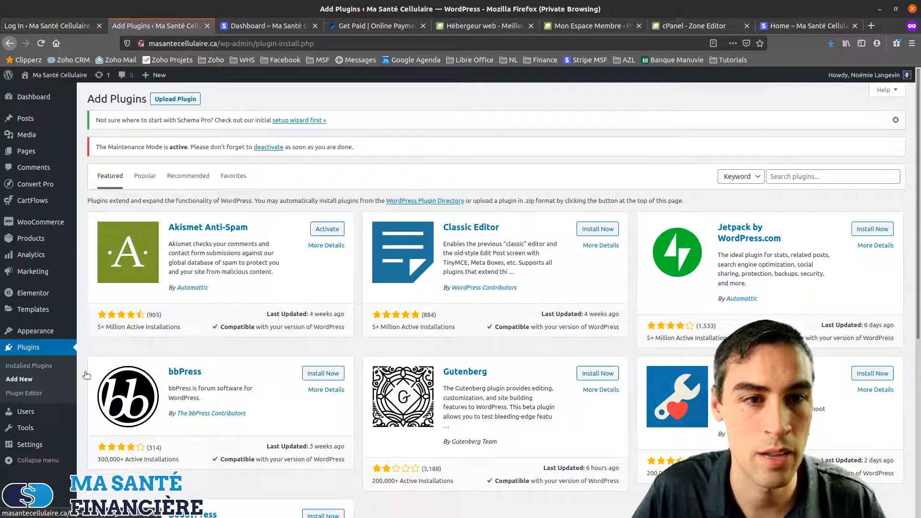
pyautogui.click(788, 176)
pyautogui.write('woocommerce stripe')
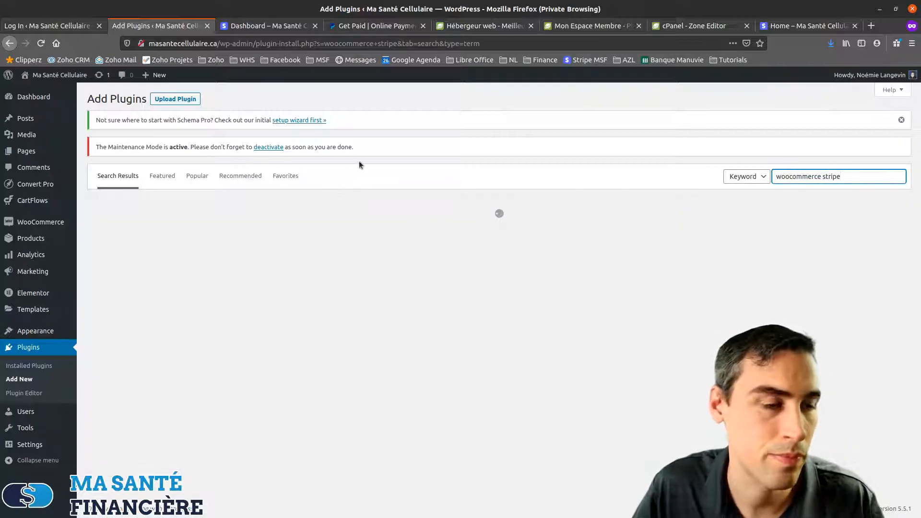
pyautogui.scroll(-1, 376, 202)
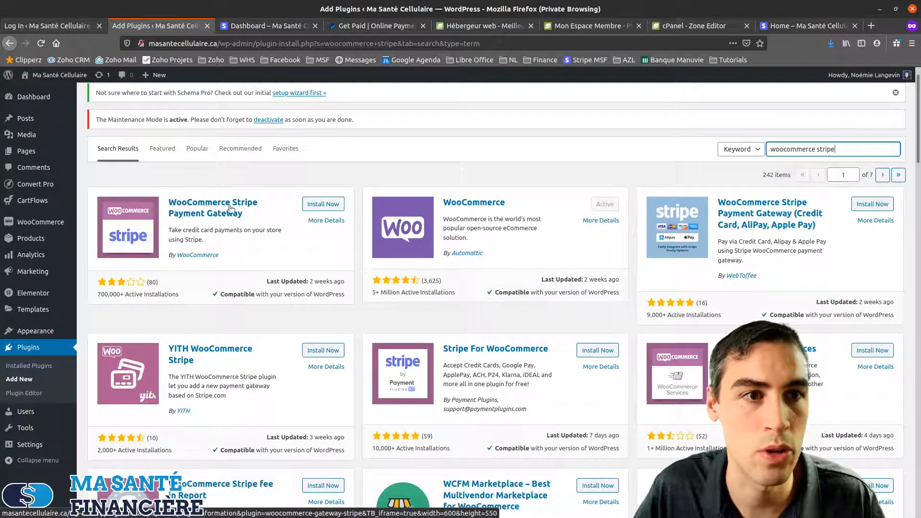
pyautogui.click(322, 204)
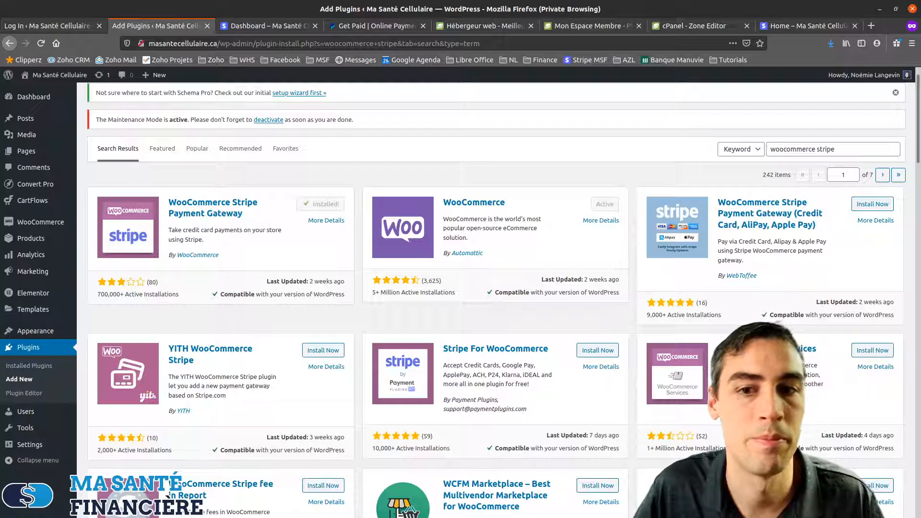
pyautogui.click(327, 204)
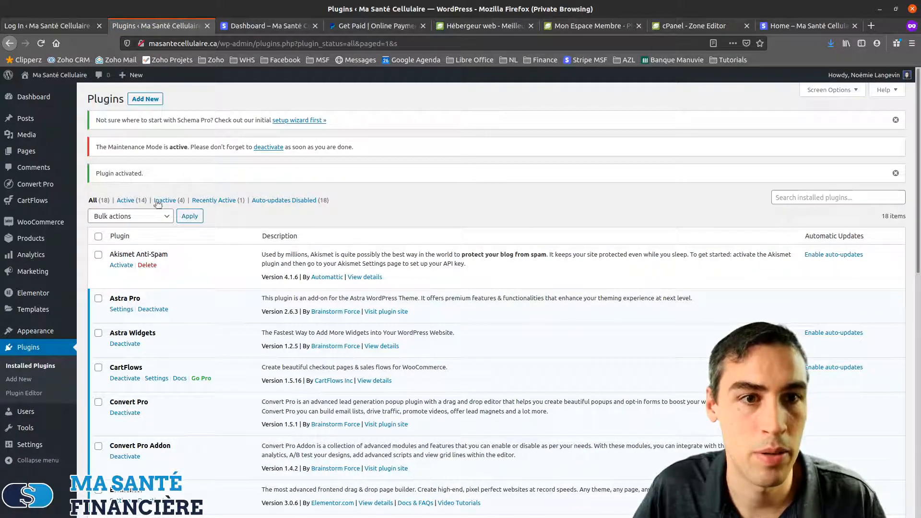
# - Open the settings of the WooCommerce Stripe Gateway plugin from the installed plugins
pyautogui.scroll(-5, 153, 199)
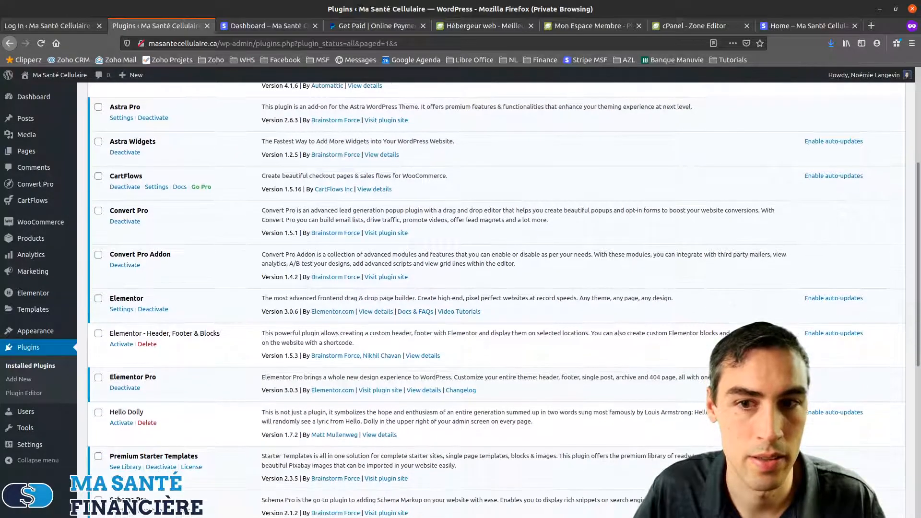
pyautogui.scroll(5, 130, 324)
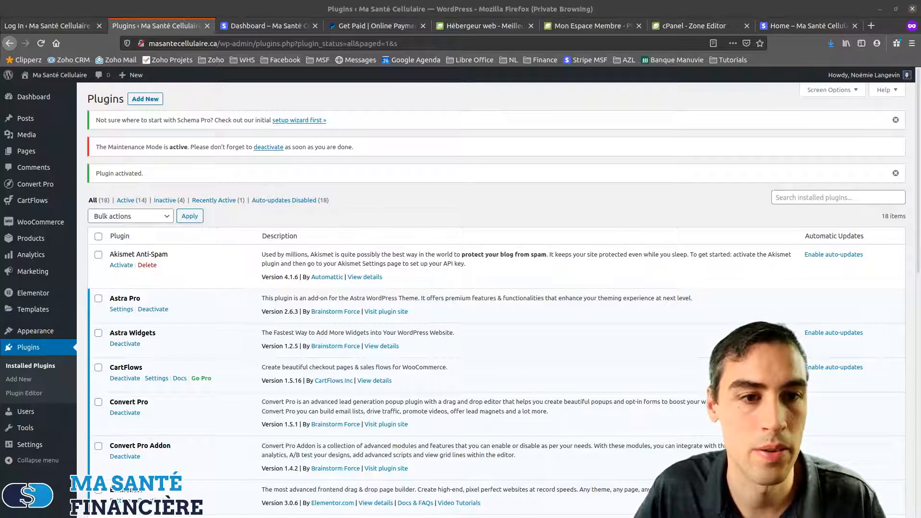
pyautogui.scroll(-5, 209, 316)
pyautogui.scroll(-8, 209, 316)
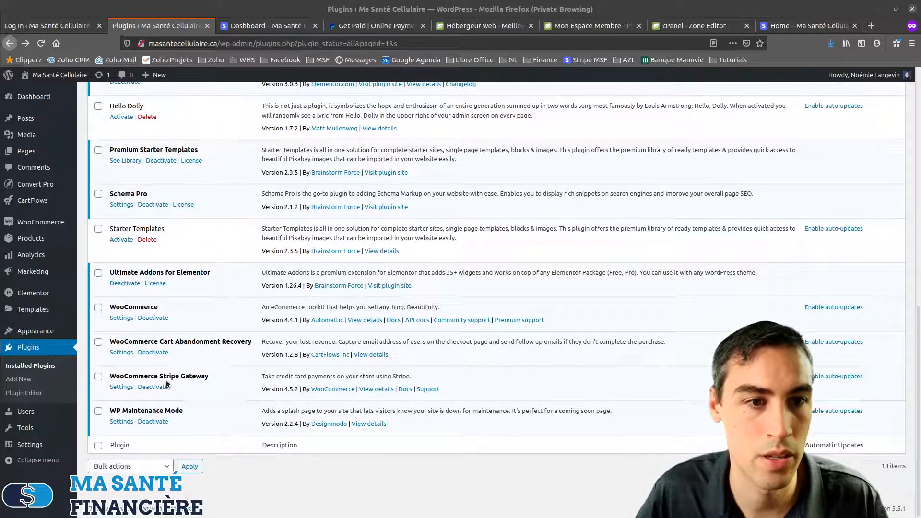
pyautogui.click(122, 387)
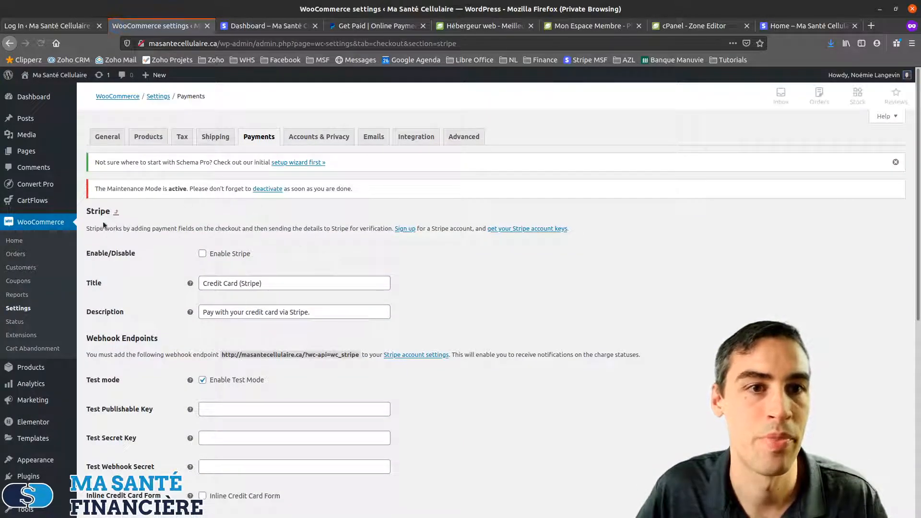
# - Enable Stripe as a payment method and check the description that customers see at checkout
pyautogui.scroll(-2, 138, 246)
pyautogui.click(203, 199)
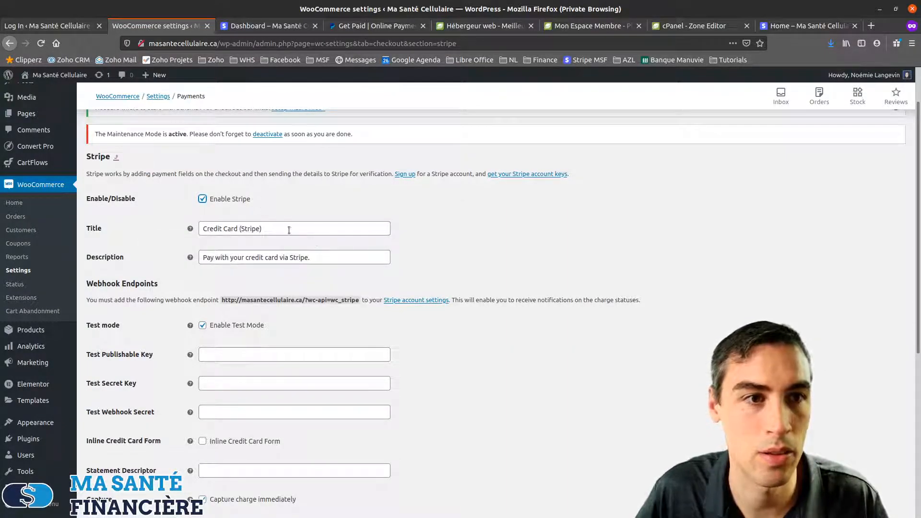
pyautogui.scroll(-1, 282, 228)
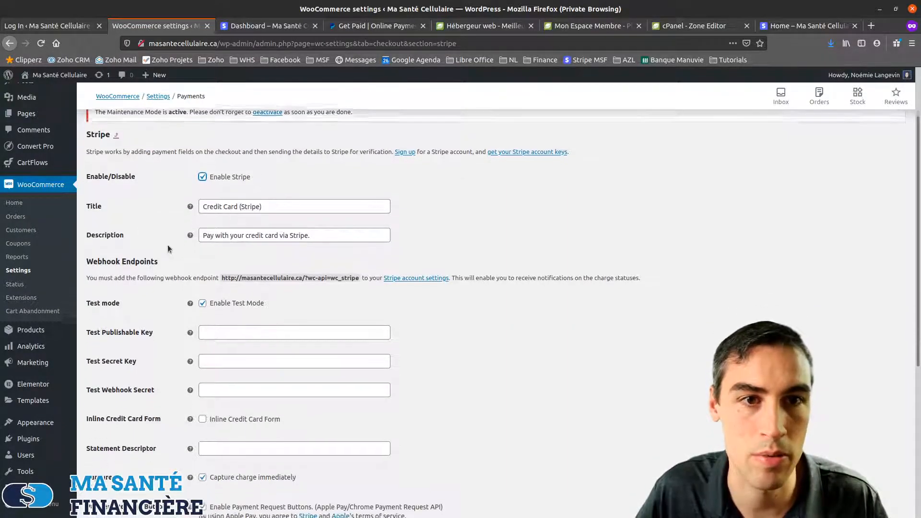
pyautogui.moveTo(325, 232); pyautogui.dragTo(201, 229)
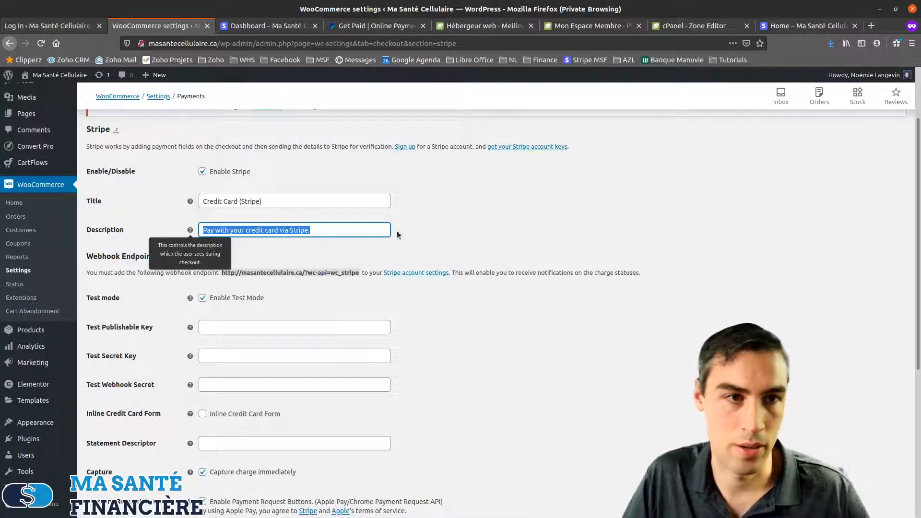
pyautogui.click(448, 233)
pyautogui.scroll(-2, 154, 243)
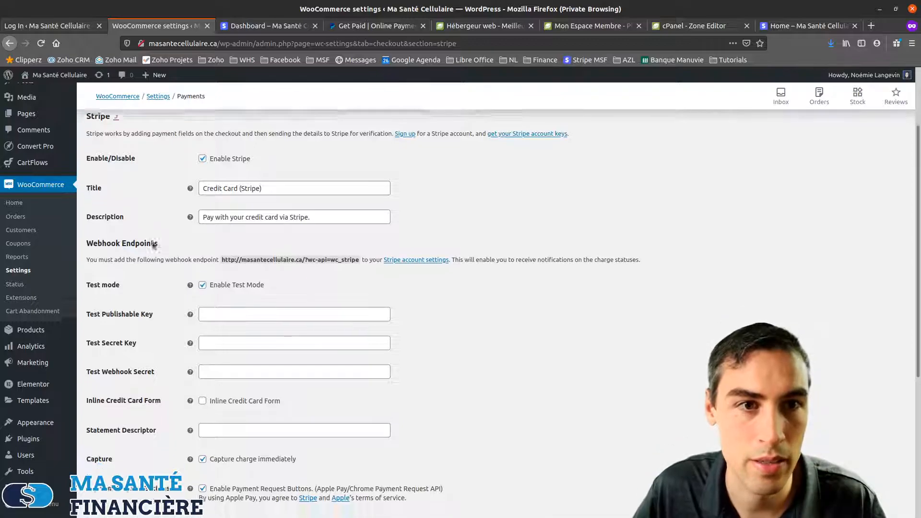
# - Turn test mode off to view the live key fields, and turn it back on
pyautogui.scroll(-3, 154, 244)
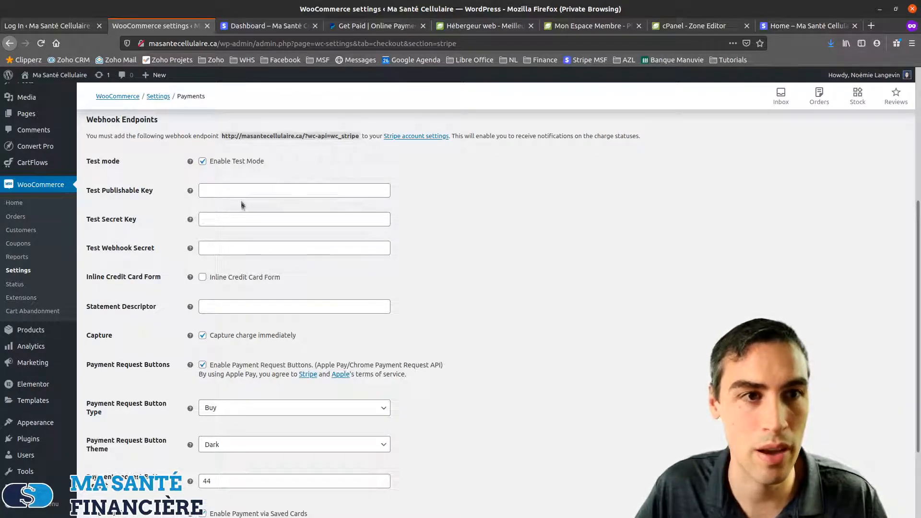
pyautogui.click(203, 162)
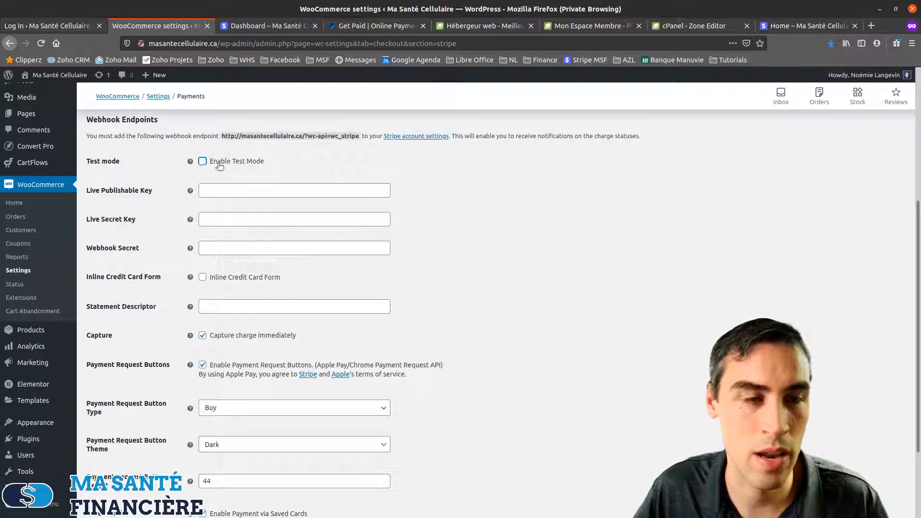
pyautogui.moveTo(85, 192); pyautogui.dragTo(96, 192)
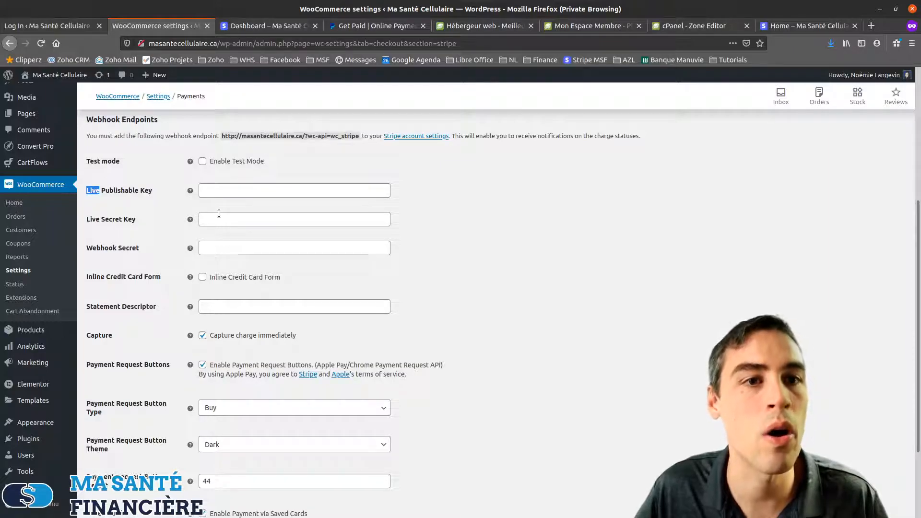
pyautogui.click(203, 161)
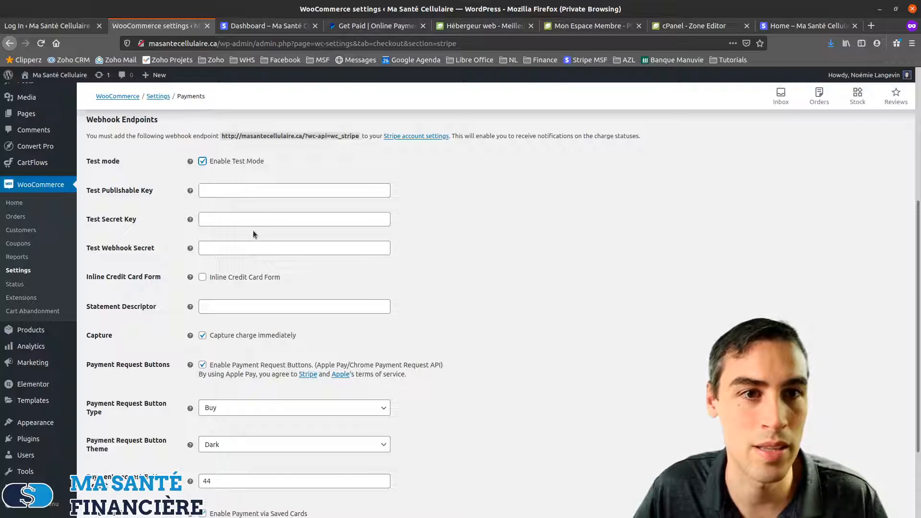
# - Switch to the Stripe dashboard, open the developer API keys and copy the live publishable key
pyautogui.scroll(-2, 253, 235)
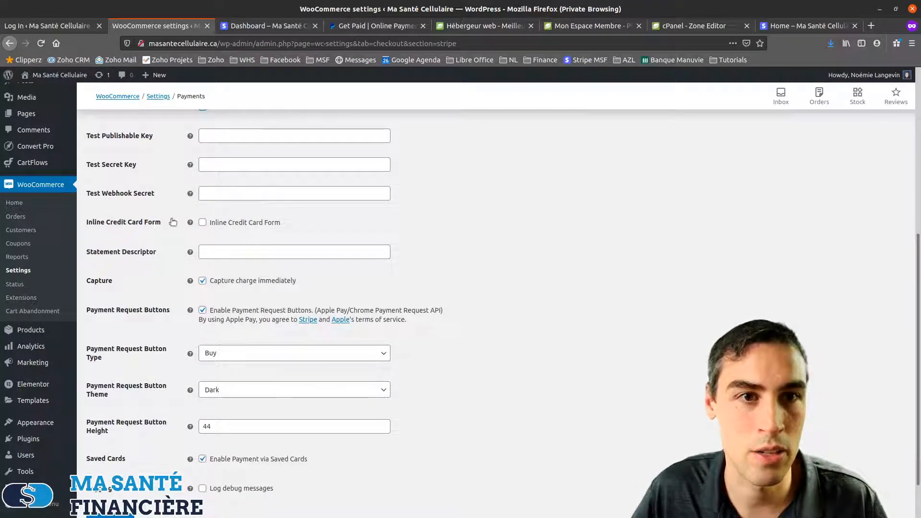
pyautogui.moveTo(190, 231)
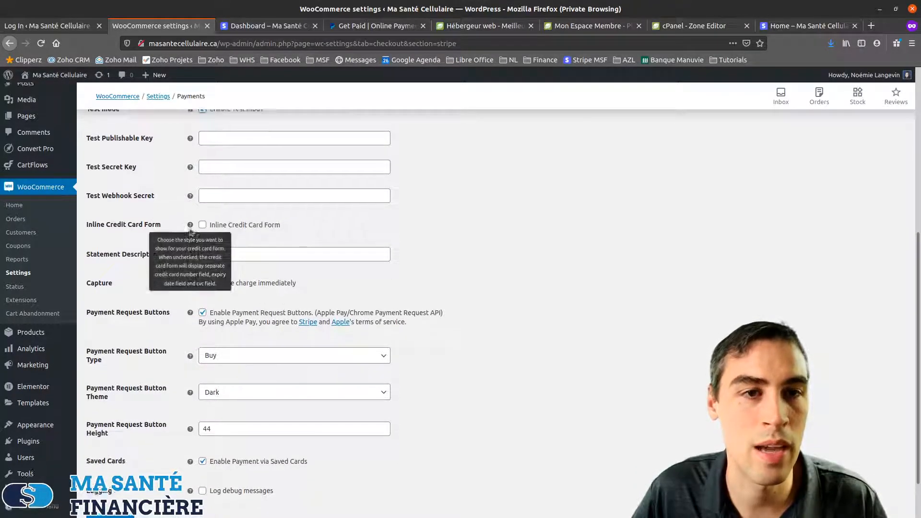
pyautogui.scroll(1, 190, 234)
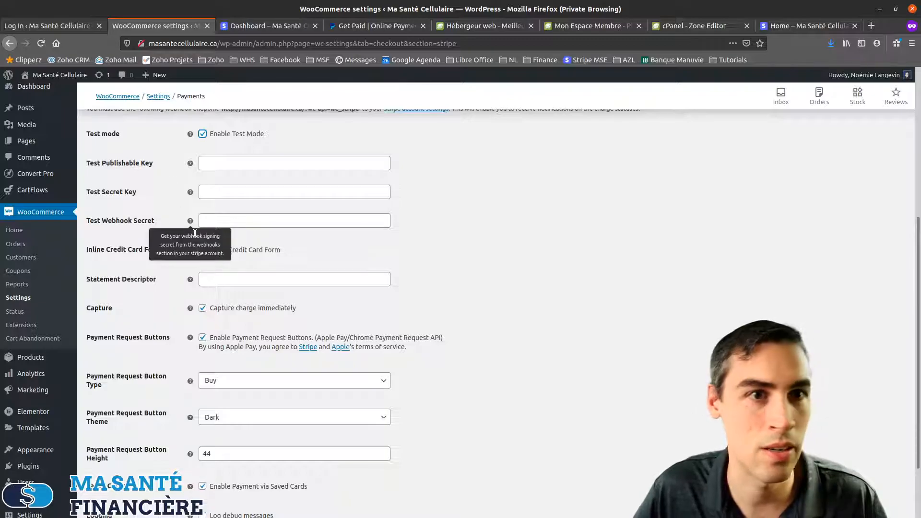
pyautogui.click(808, 29)
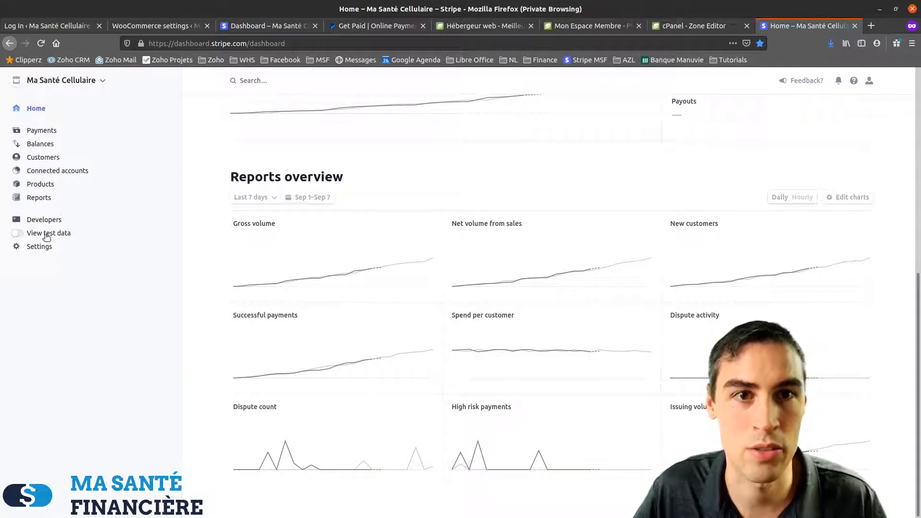
pyautogui.click(44, 219)
pyautogui.click(39, 233)
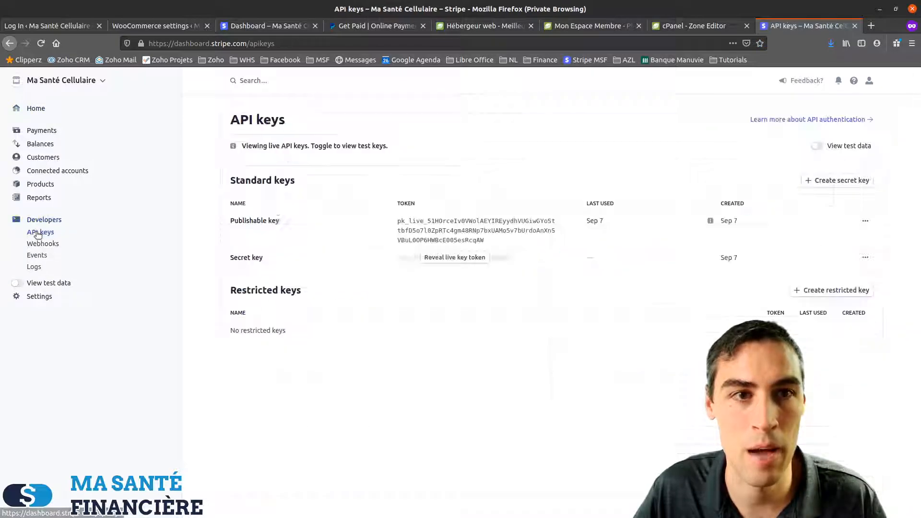
pyautogui.click(483, 240)
pyautogui.moveTo(483, 240); pyautogui.dragTo(396, 222)
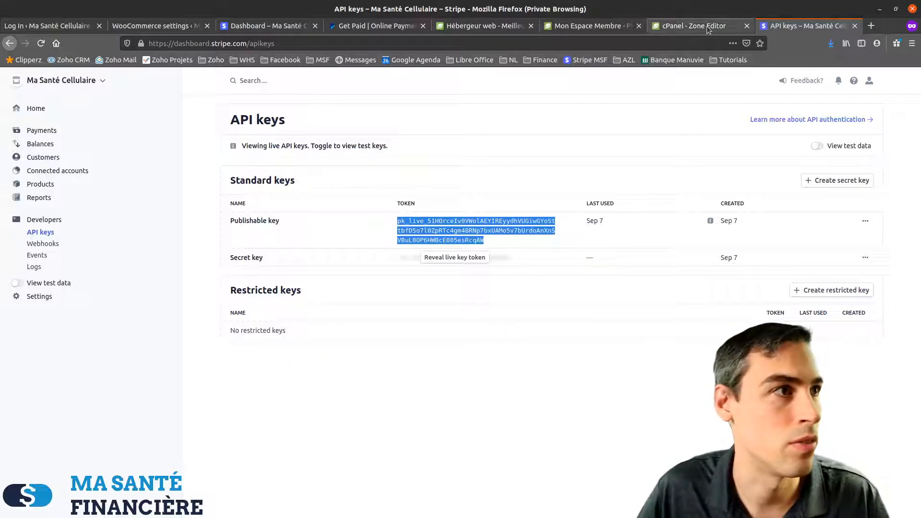
# - Paste the copied live publishable key as the Test Publishable Key in the WooCommerce Stripe settings
pyautogui.click(160, 28)
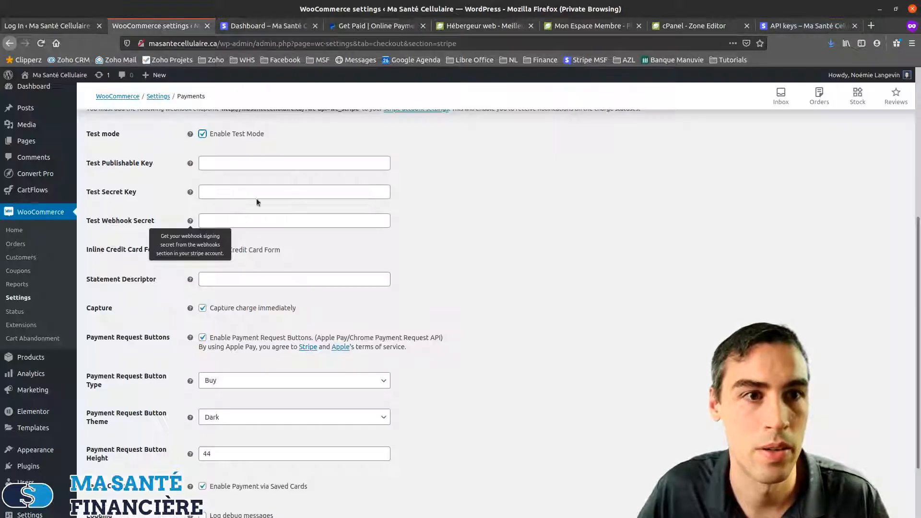
pyautogui.click(235, 163)
pyautogui.hotkey('ctrl', 'v')
pyautogui.click(546, 176)
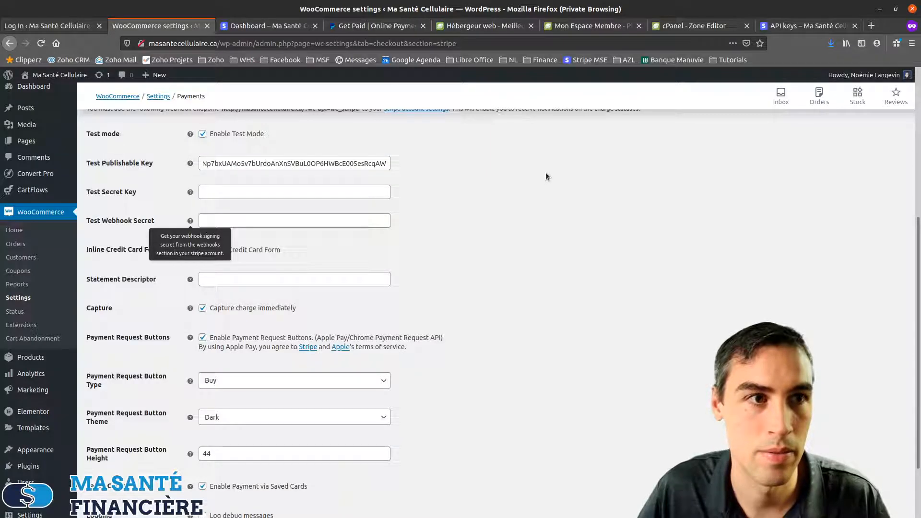
# - Fill in the Test Publishable Key and Test Secret Key with the account's keys from Stripe
pyautogui.click(263, 192)
pyautogui.click(769, 31)
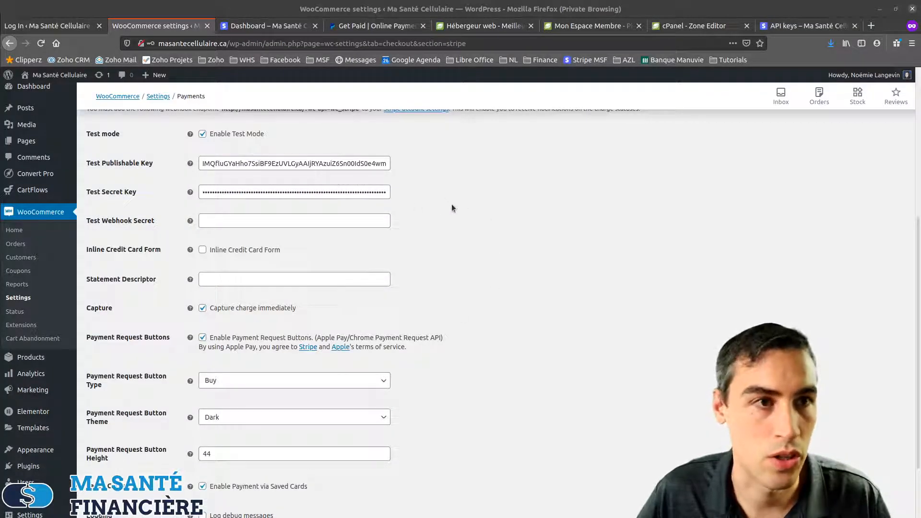
pyautogui.moveTo(253, 192); pyautogui.dragTo(492, 201)
pyautogui.click(475, 249)
# - Enable the inline credit card form for the Stripe checkout
pyautogui.scroll(-1, 416, 274)
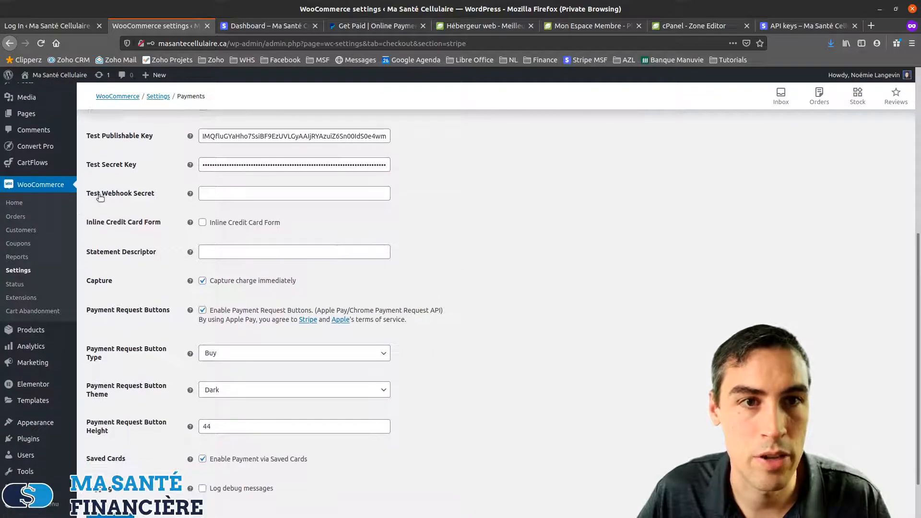
pyautogui.scroll(-1, 121, 235)
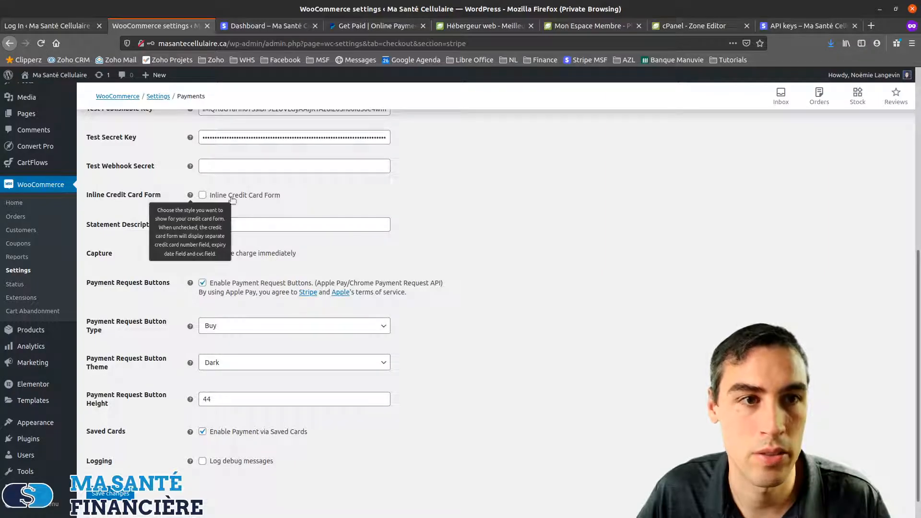
pyautogui.click(202, 196)
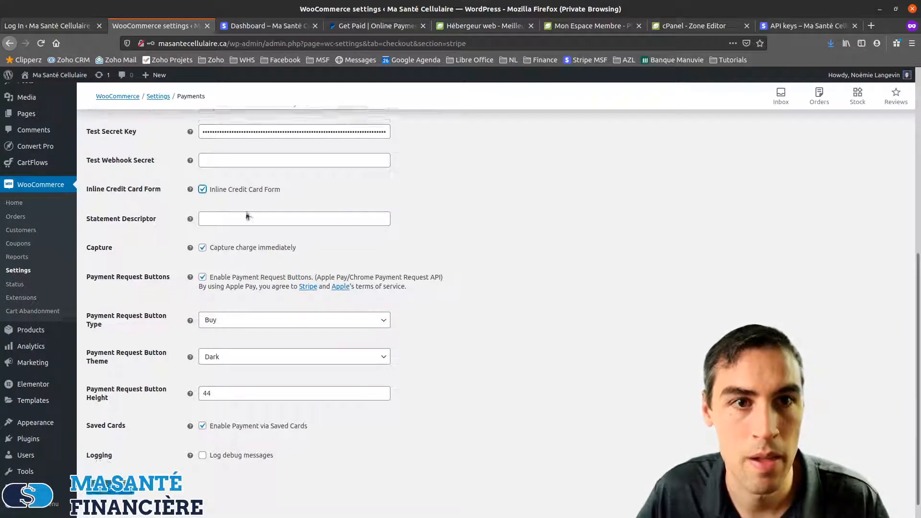
# - Set the statement descriptor to MaSanteCellulaire and choose Buy as the payment request button type
pyautogui.scroll(-1, 246, 213)
pyautogui.click(221, 201)
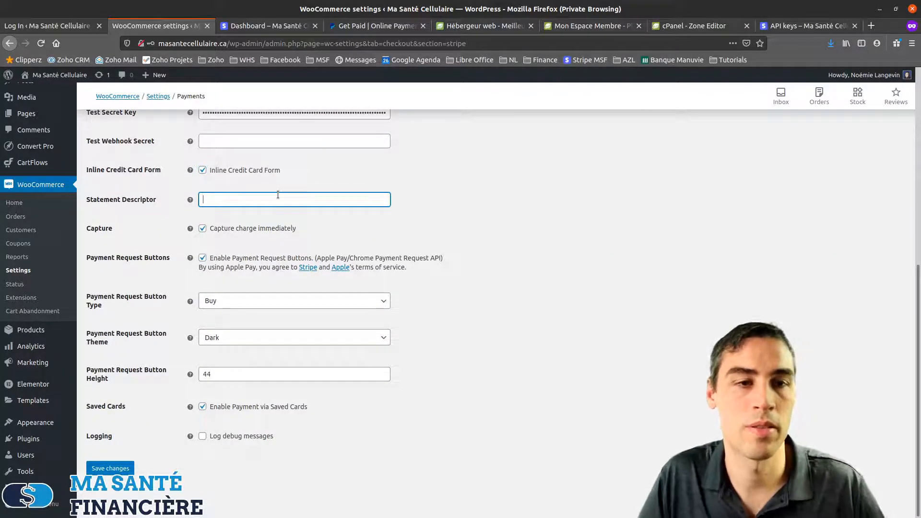
pyautogui.write('MaSanteCe')
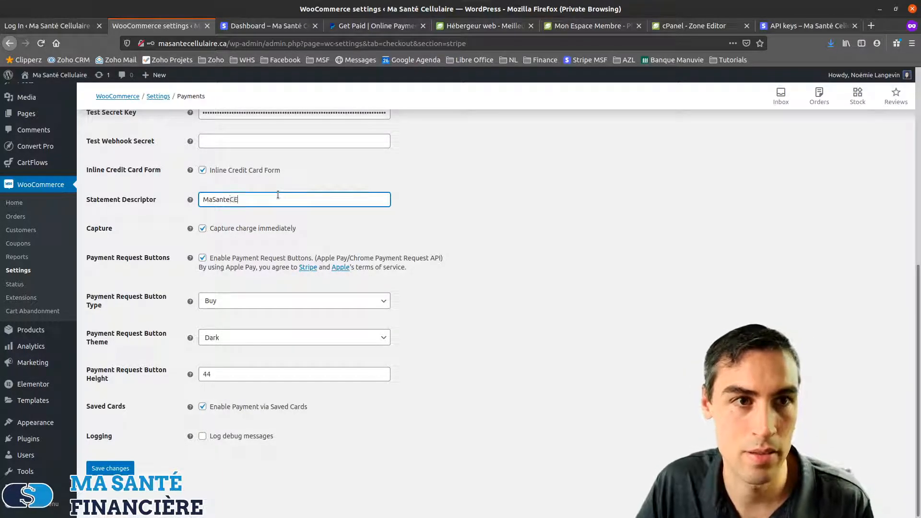
pyautogui.write('llulaire')
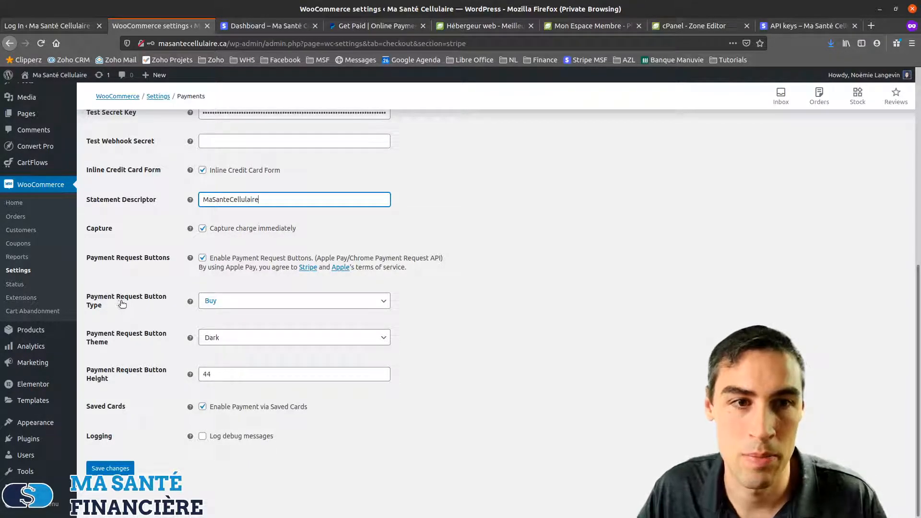
pyautogui.click(247, 304)
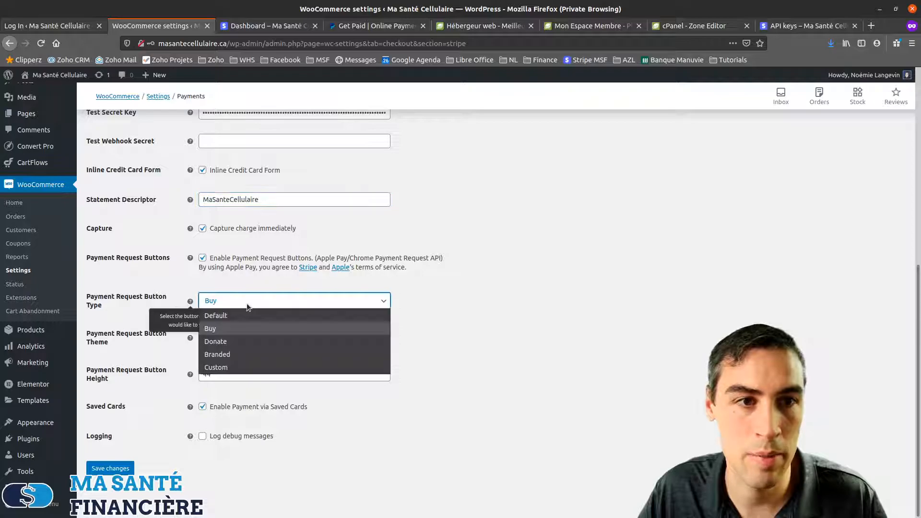
pyautogui.click(234, 329)
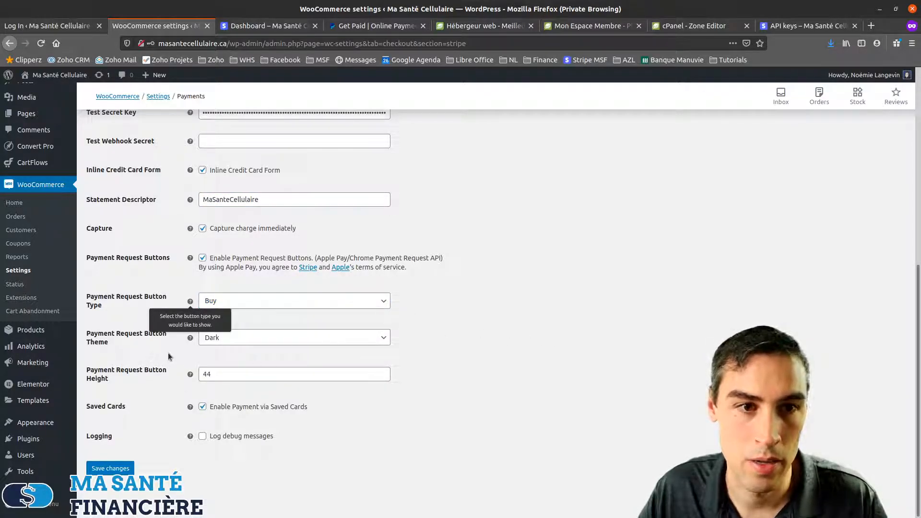
# - Keep Dark as the payment request button theme and save the Stripe payment settings
pyautogui.click(285, 339)
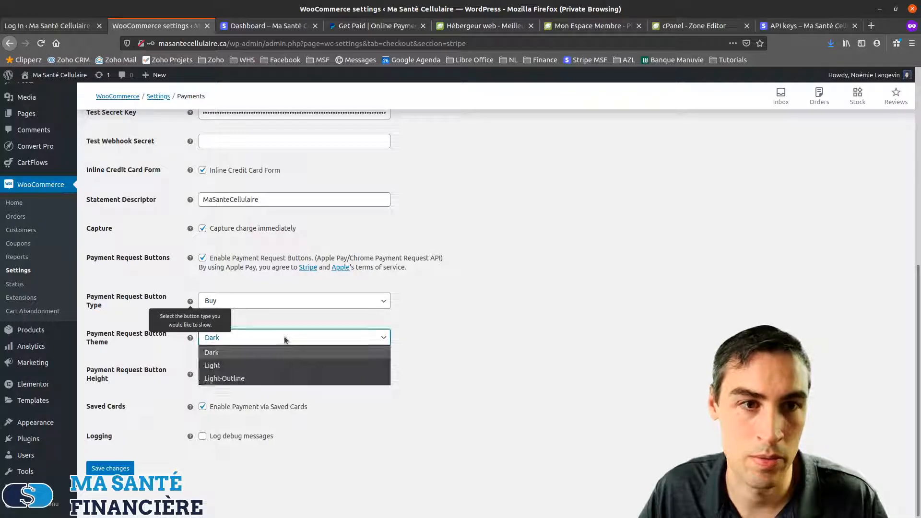
pyautogui.click(251, 355)
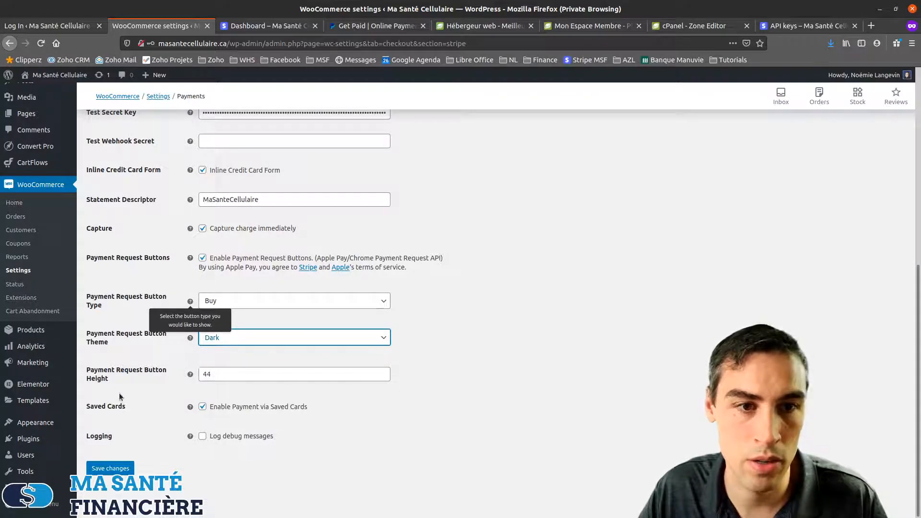
pyautogui.click(277, 341)
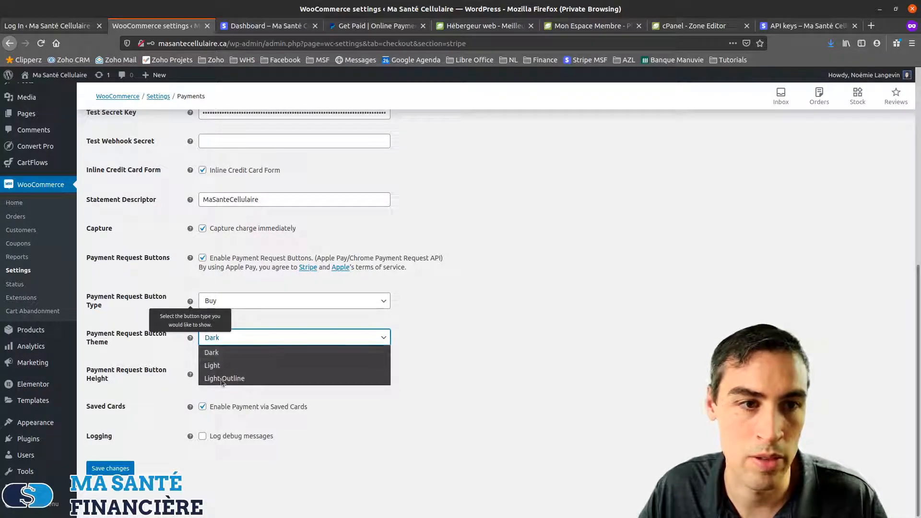
pyautogui.click(242, 356)
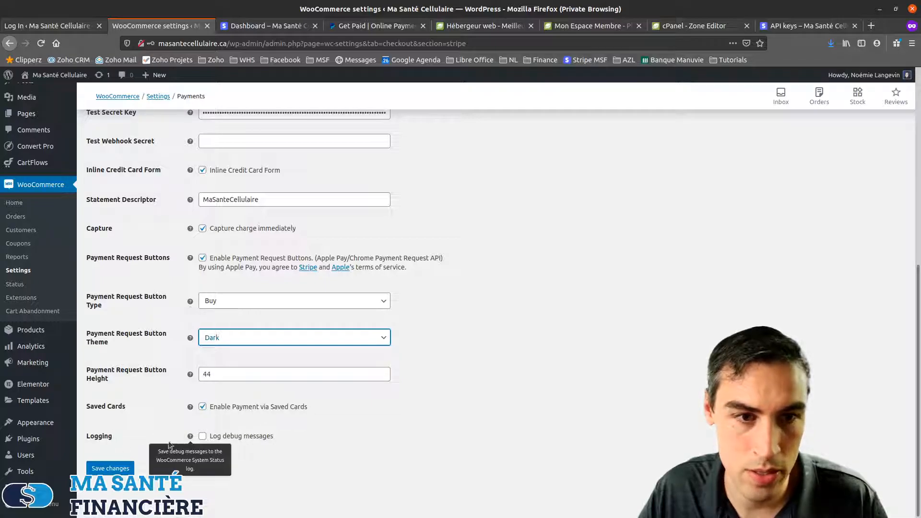
pyautogui.click(114, 470)
pyautogui.click(114, 471)
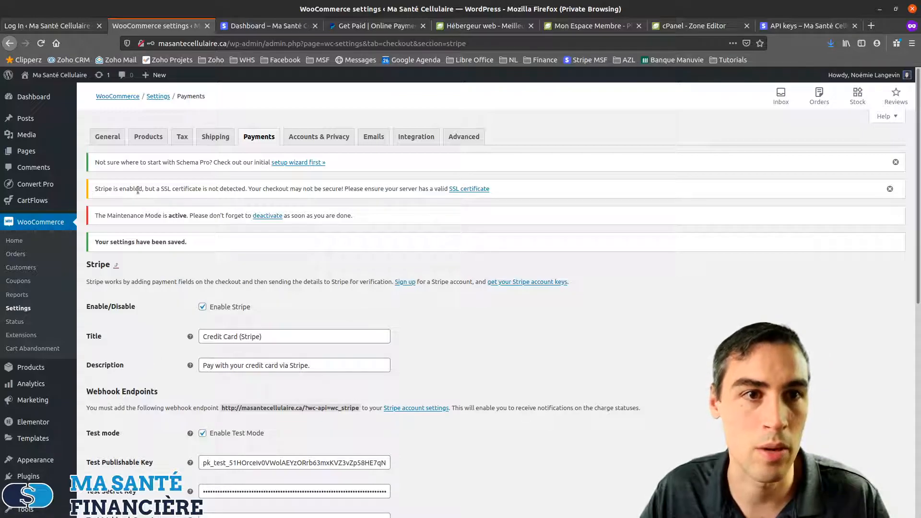
pyautogui.scroll(-7, 192, 378)
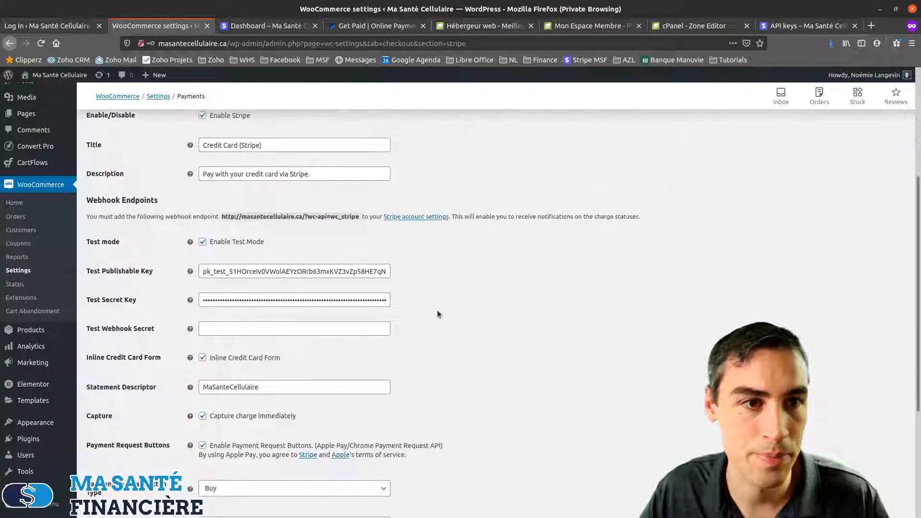
pyautogui.scroll(8, 287, 426)
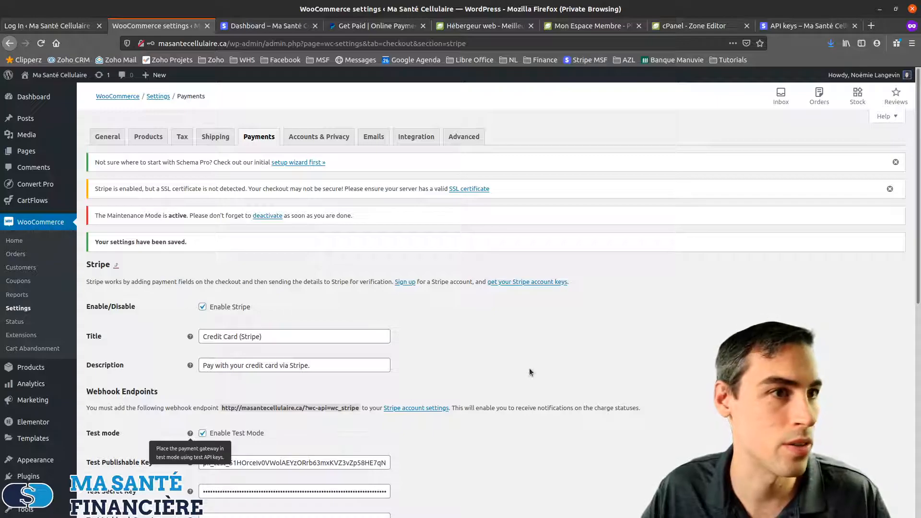
pyautogui.scroll(-2, 530, 373)
pyautogui.scroll(-2, 528, 373)
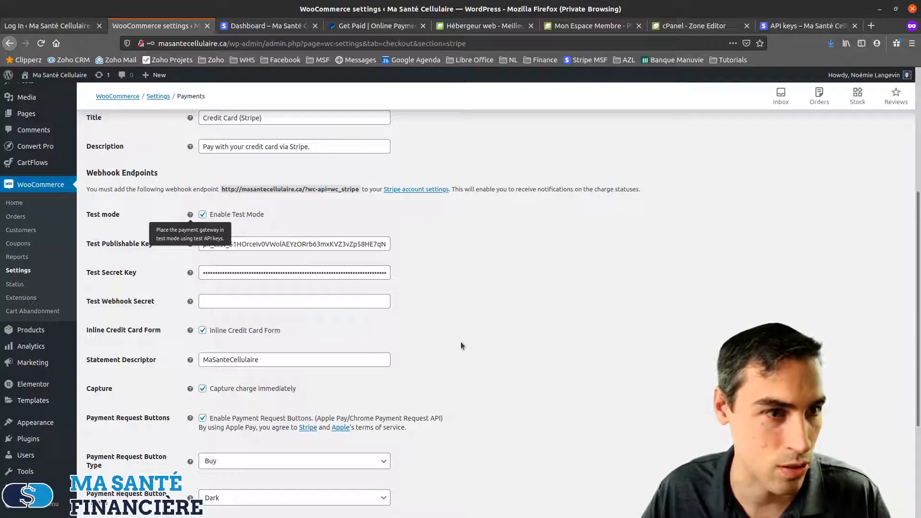
pyautogui.scroll(-3, 450, 398)
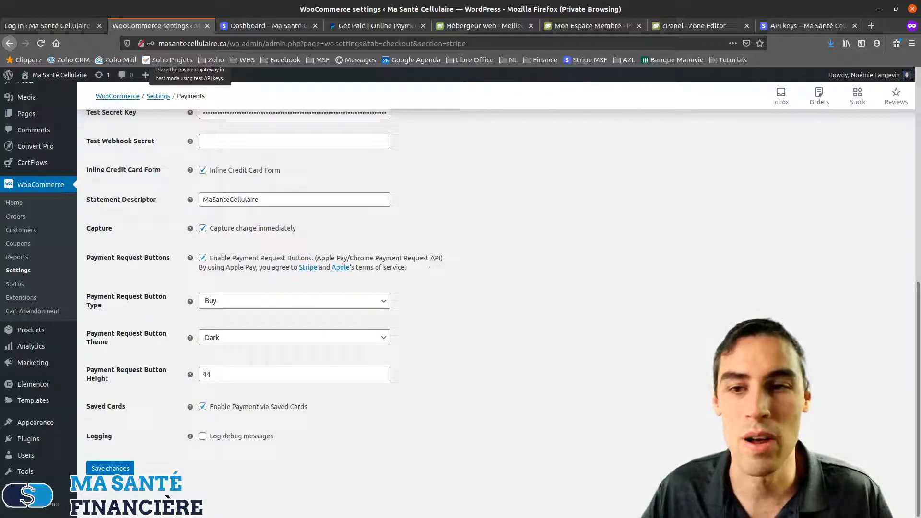